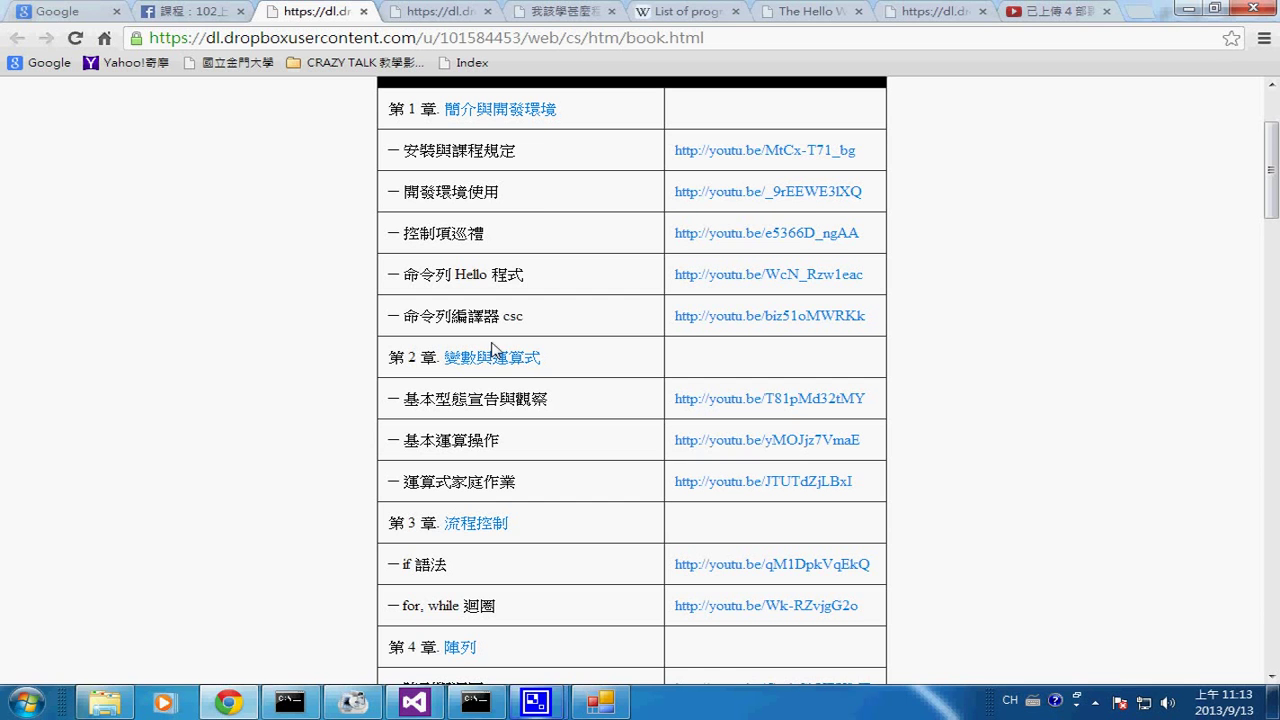
# Step: Open the Chapter 1 link, then search Google for 'Visual Studio download' in a new tab
pyautogui.click(505, 114)
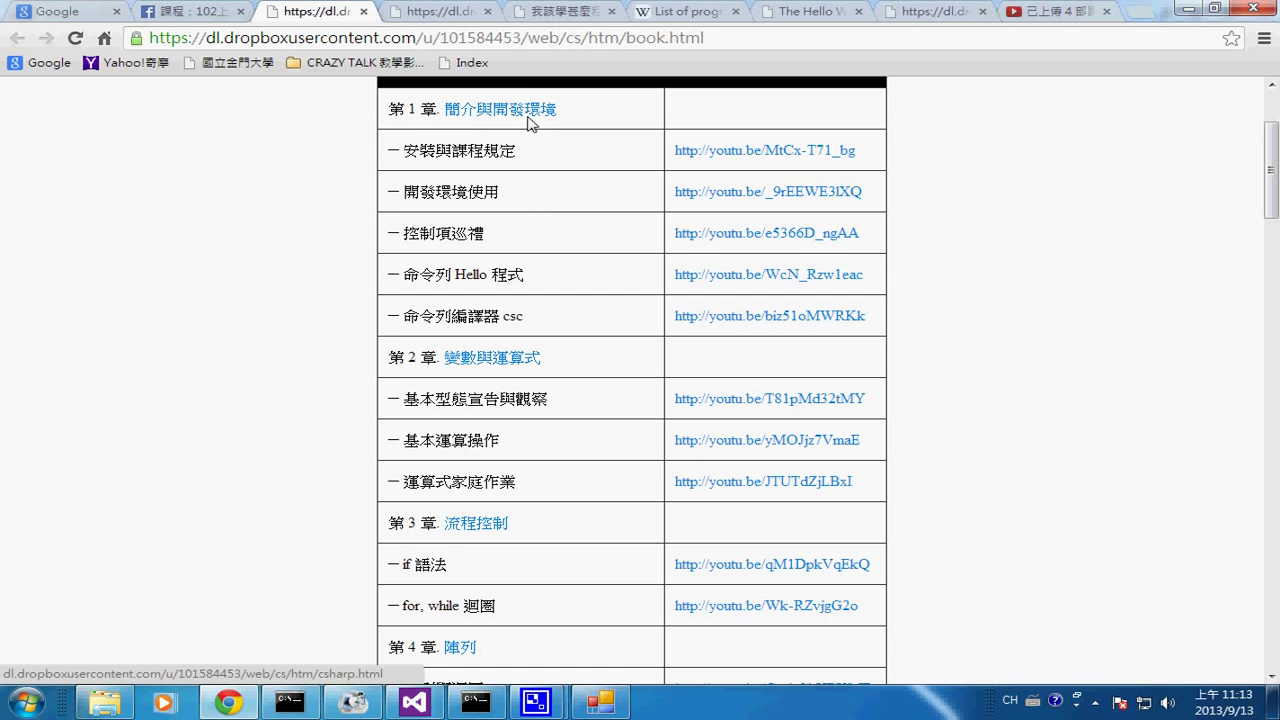
pyautogui.click(1137, 14)
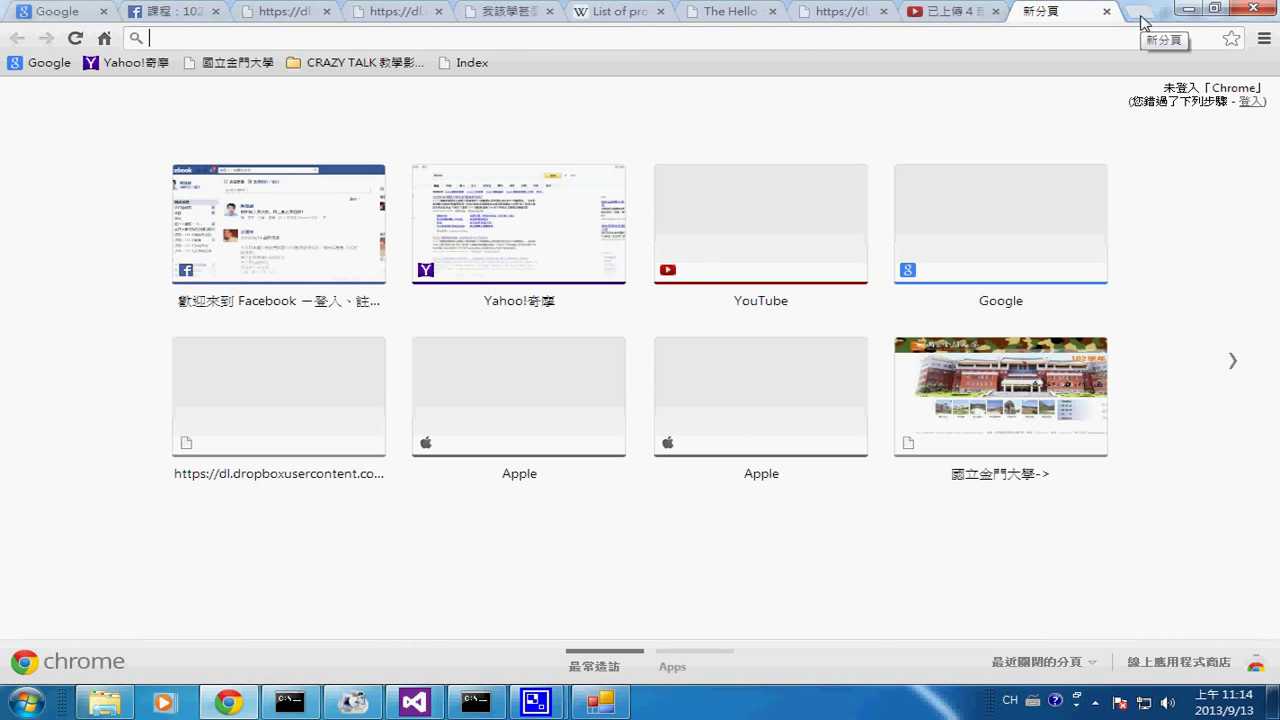
pyautogui.write('Visua')
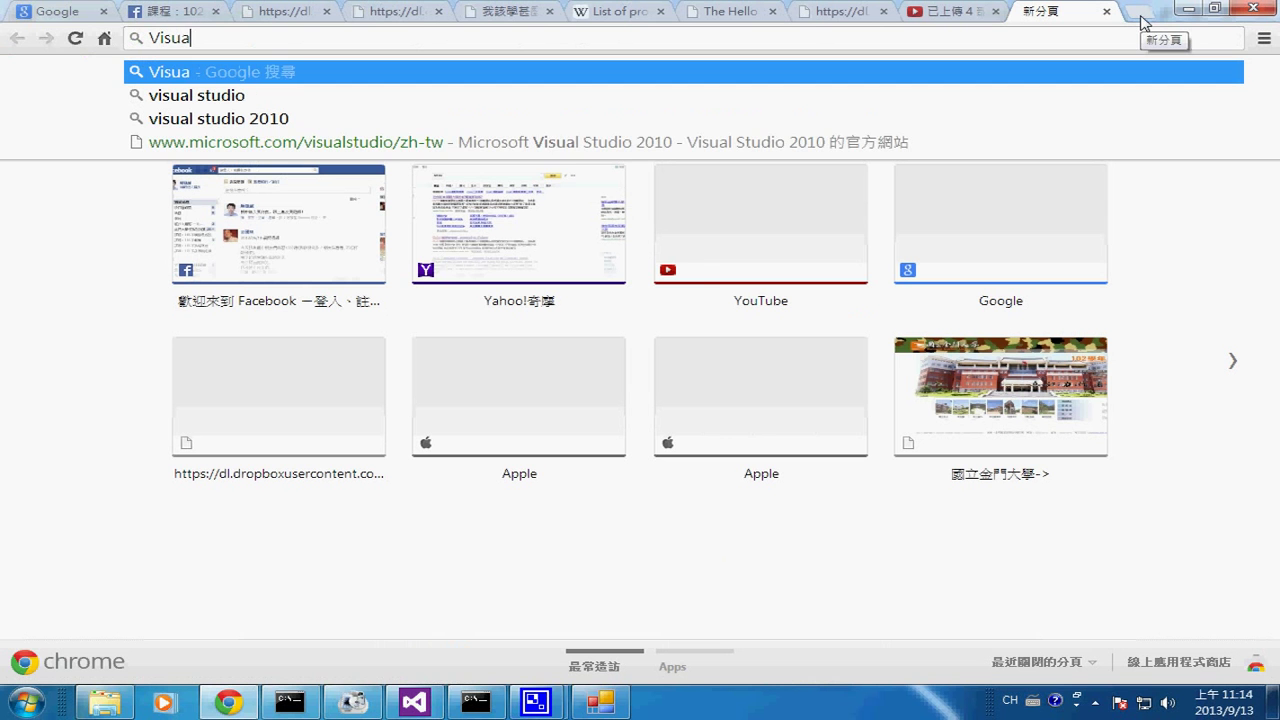
pyautogui.write('l\\')
pyautogui.press('BackSpace')
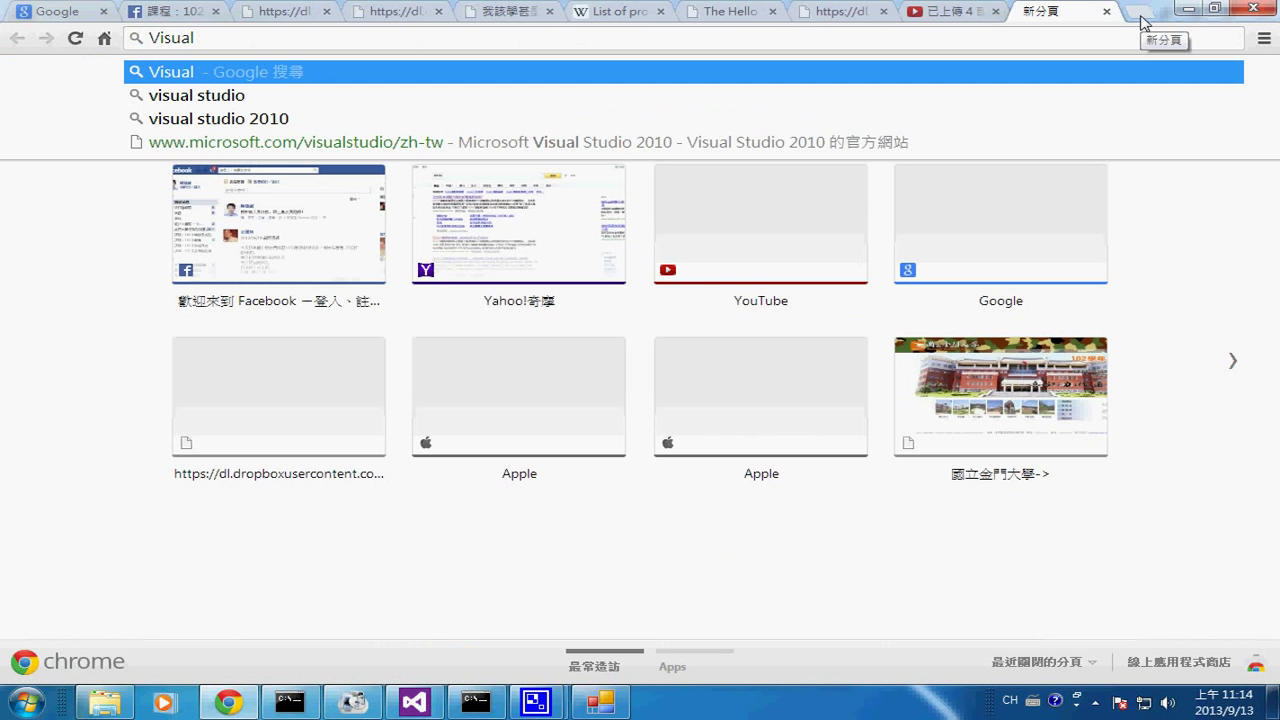
pyautogui.write(' Studio d')
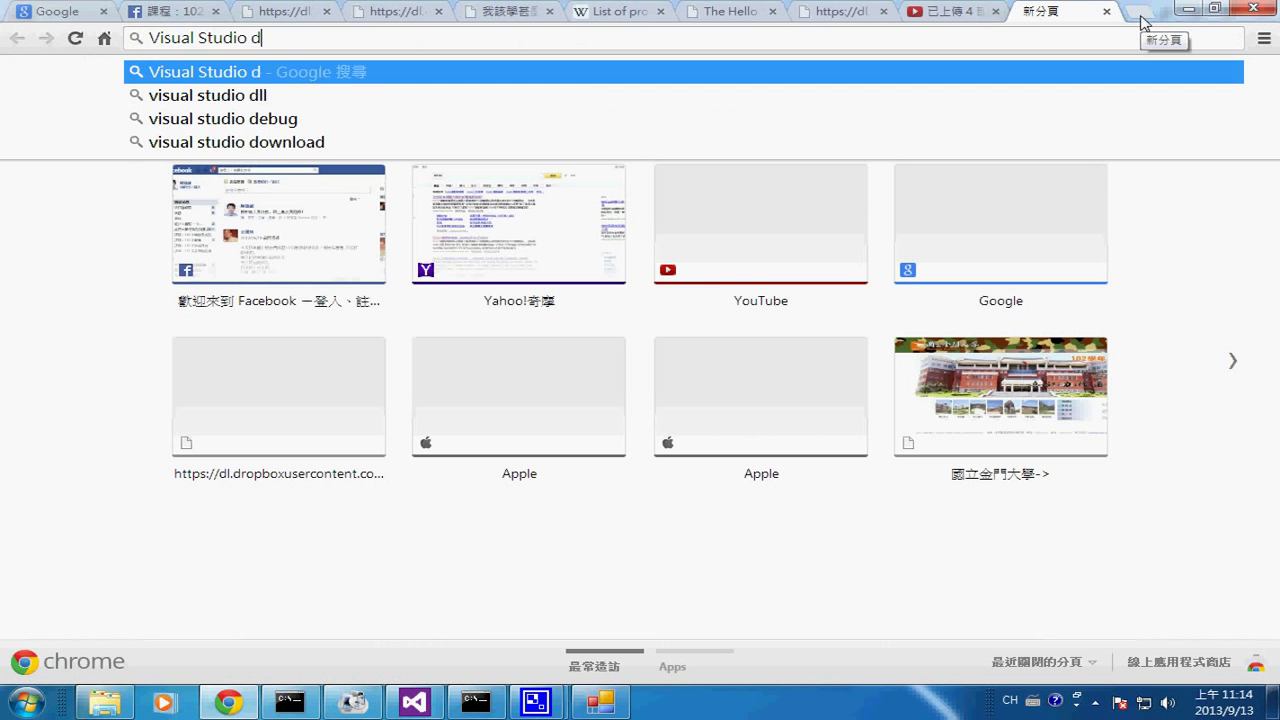
pyautogui.write('ownload')
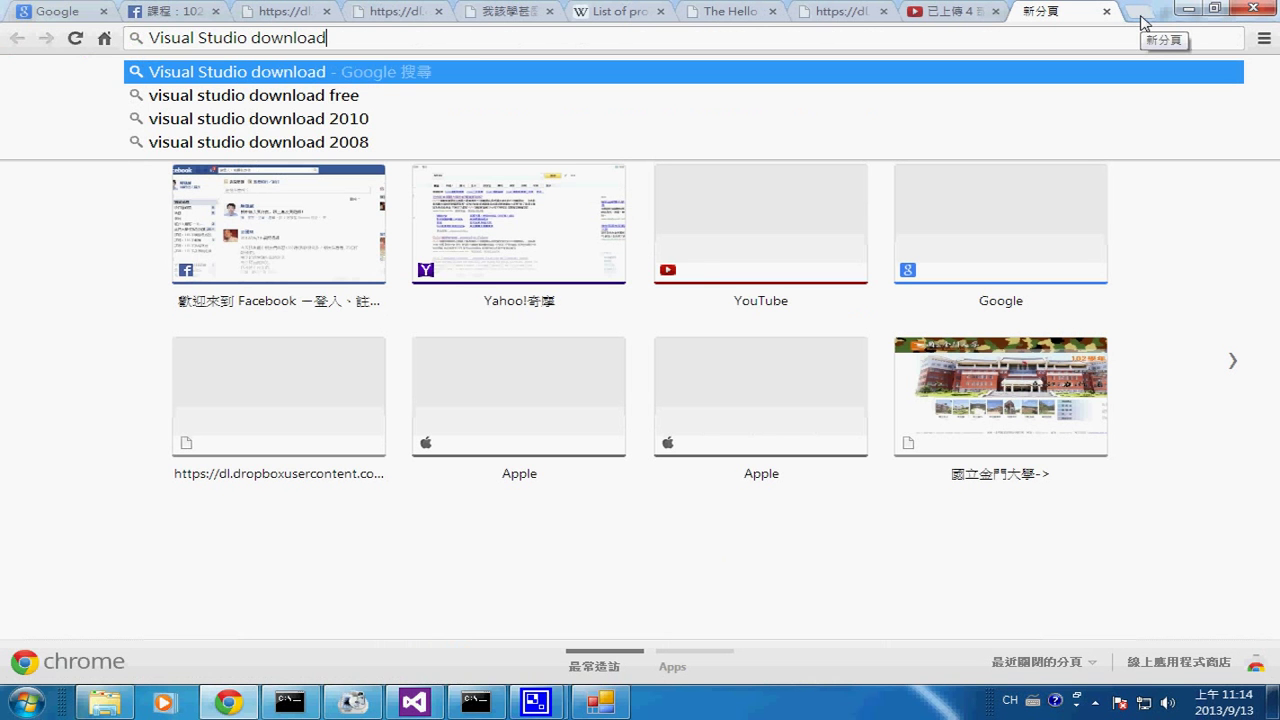
pyautogui.press('Return')
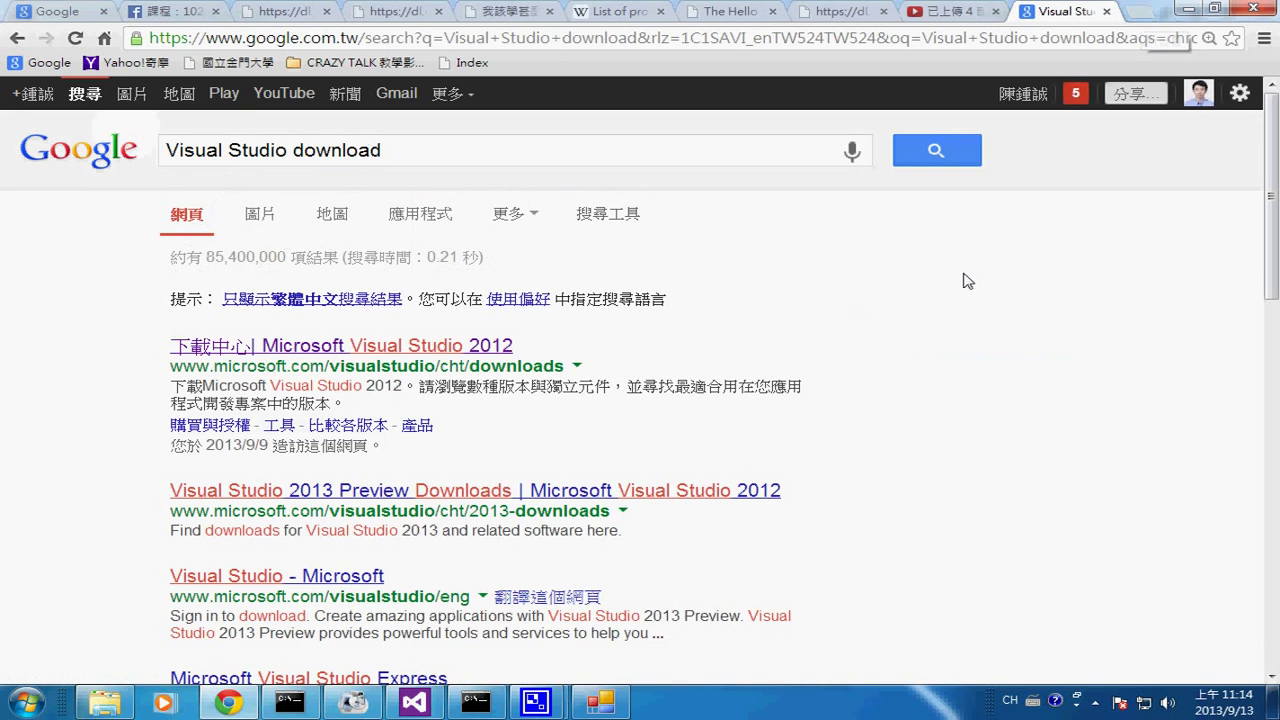
# Step: Open the first result, Microsoft's Visual Studio 2012 download center, in its own tab
pyautogui.rightClick(410, 348)
pyautogui.click(455, 358)
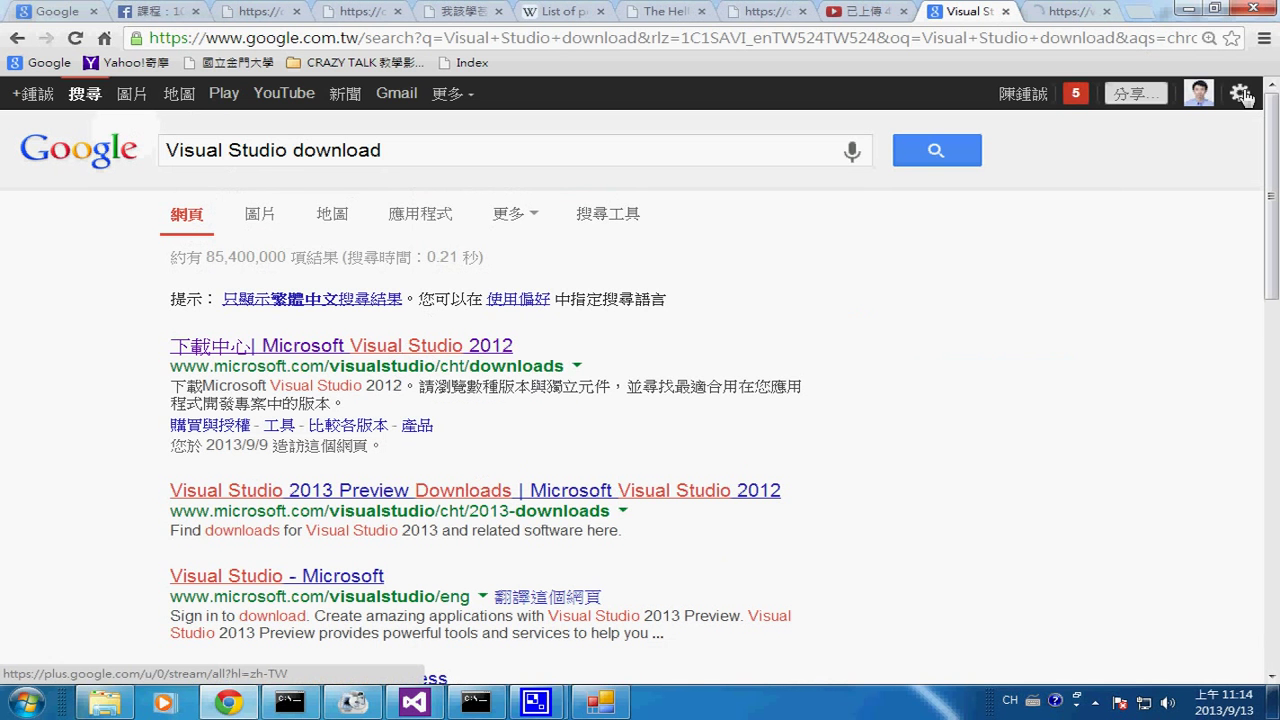
pyautogui.click(1062, 12)
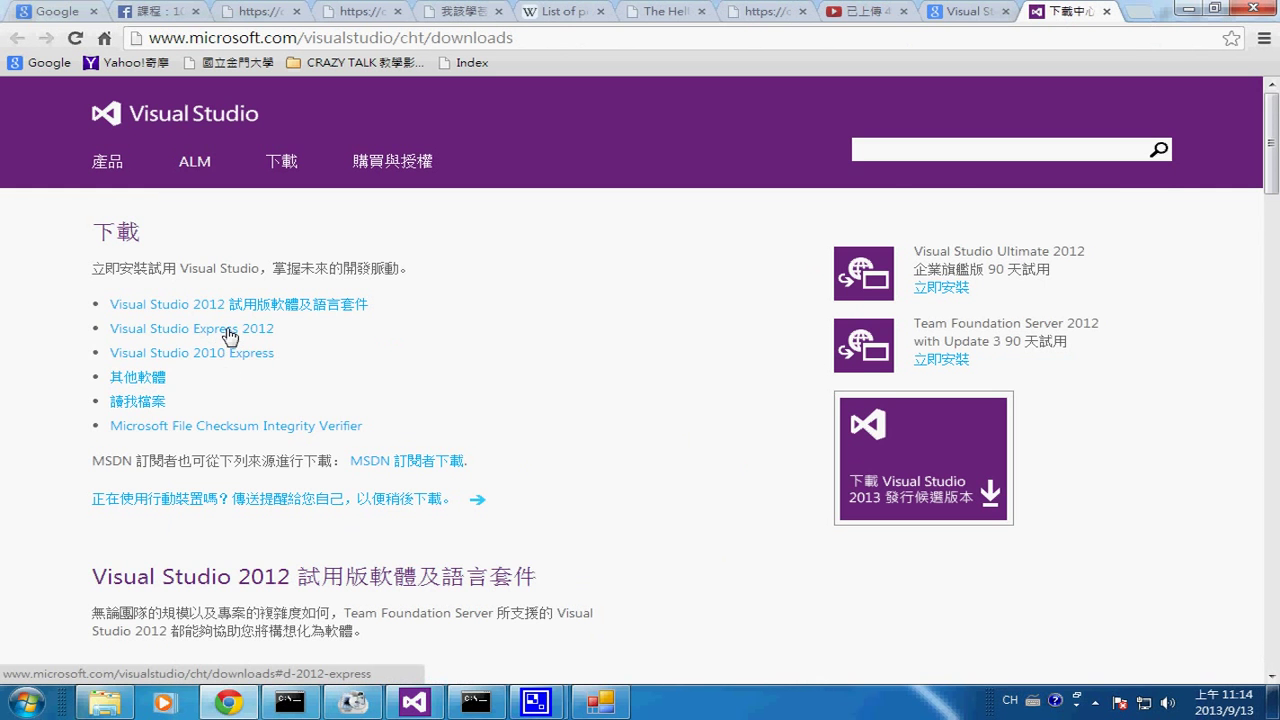
# Step: Jump to the Visual Studio Express 2012 section listing the Web, Windows 8, Desktop and Phone editions
pyautogui.click(229, 336)
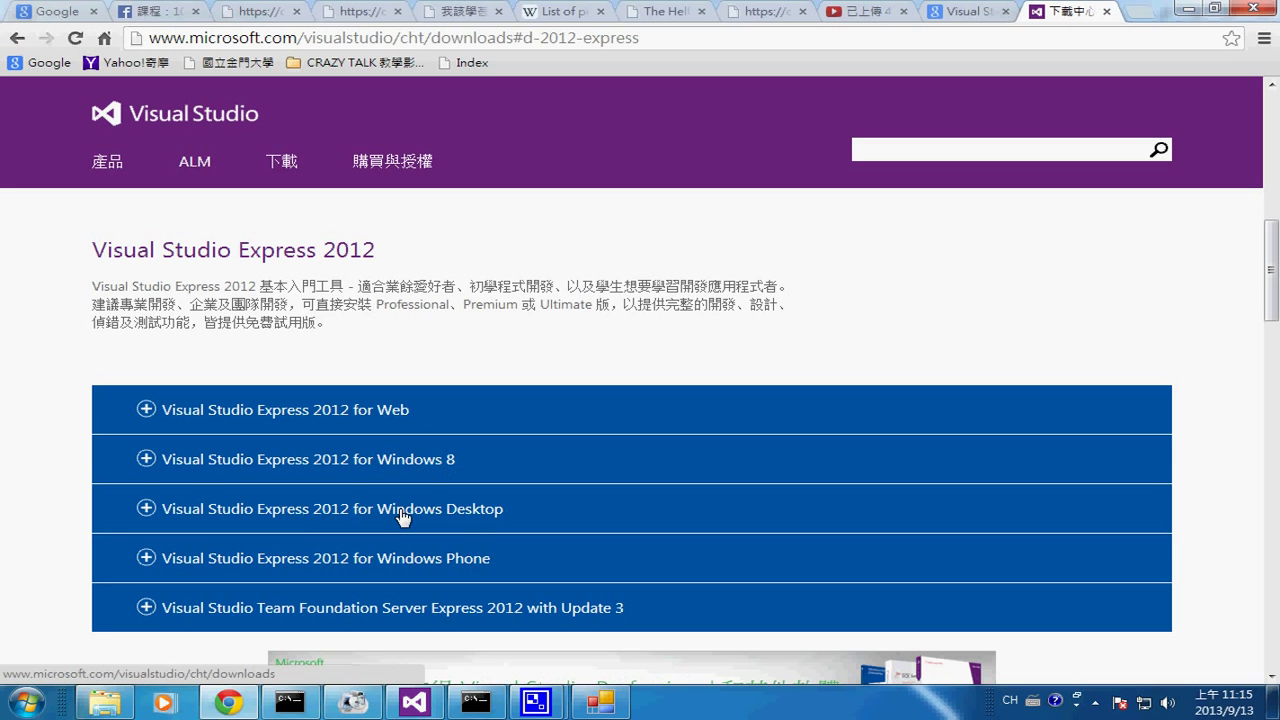
# Step: Expand Express 2012 for Windows Desktop and check its language packs, keeping Český selected
pyautogui.click(199, 519)
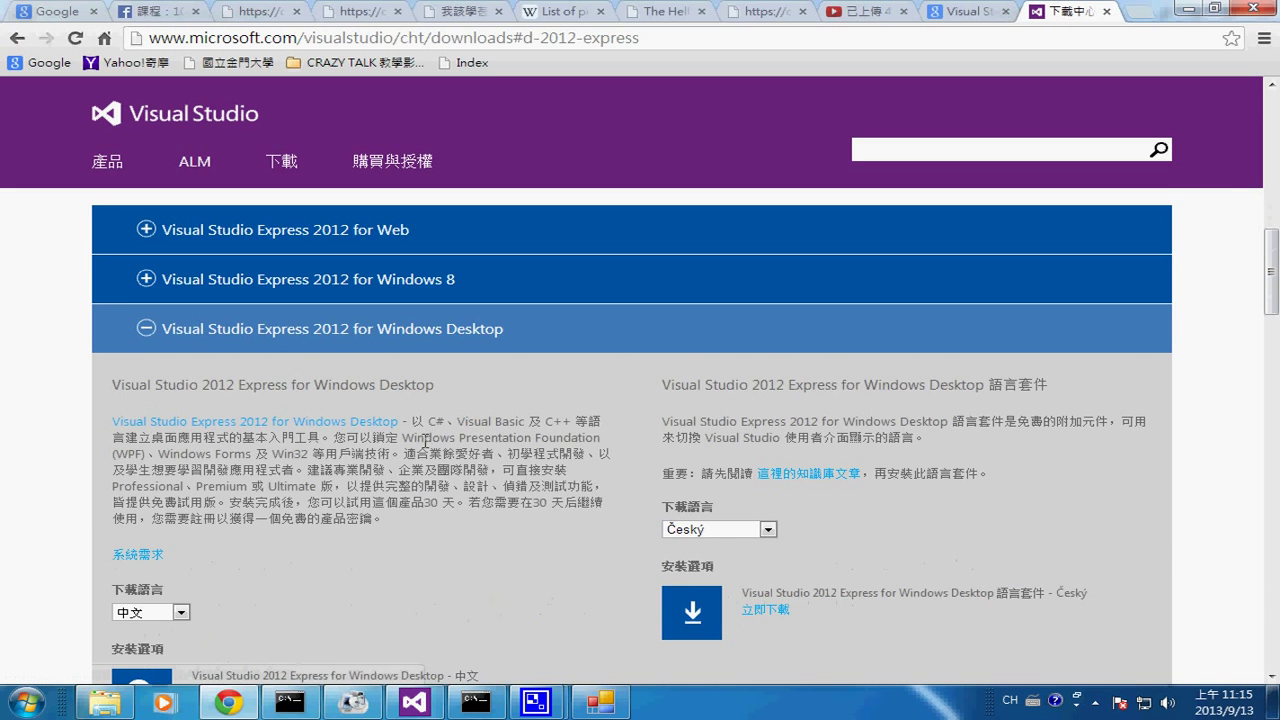
pyautogui.scroll(-3, 221, 550)
pyautogui.scroll(-1, 216, 550)
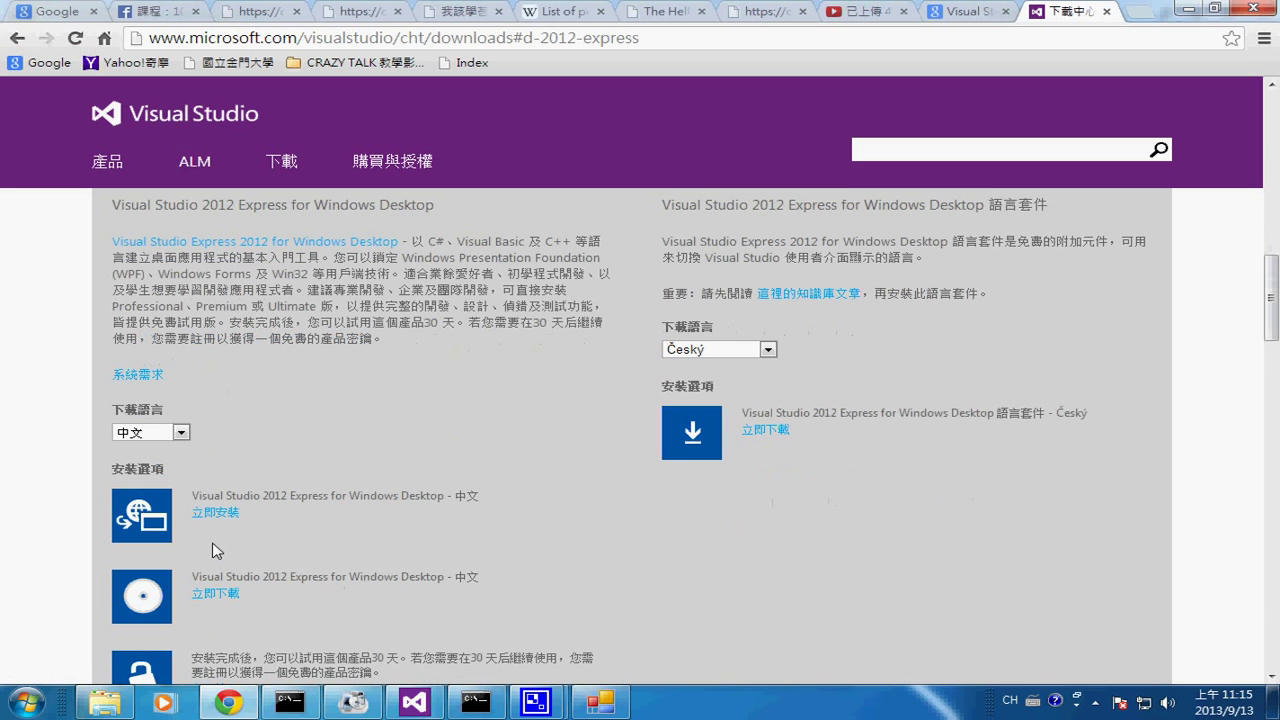
pyautogui.click(765, 350)
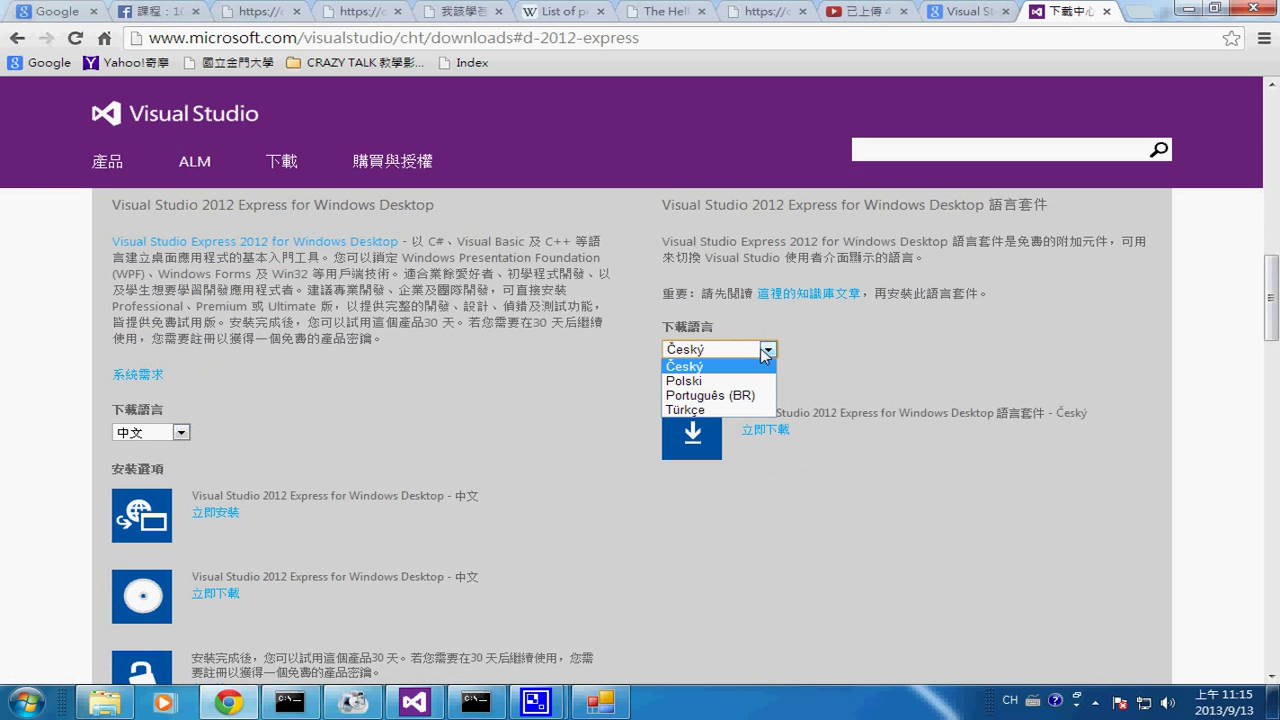
pyautogui.click(851, 372)
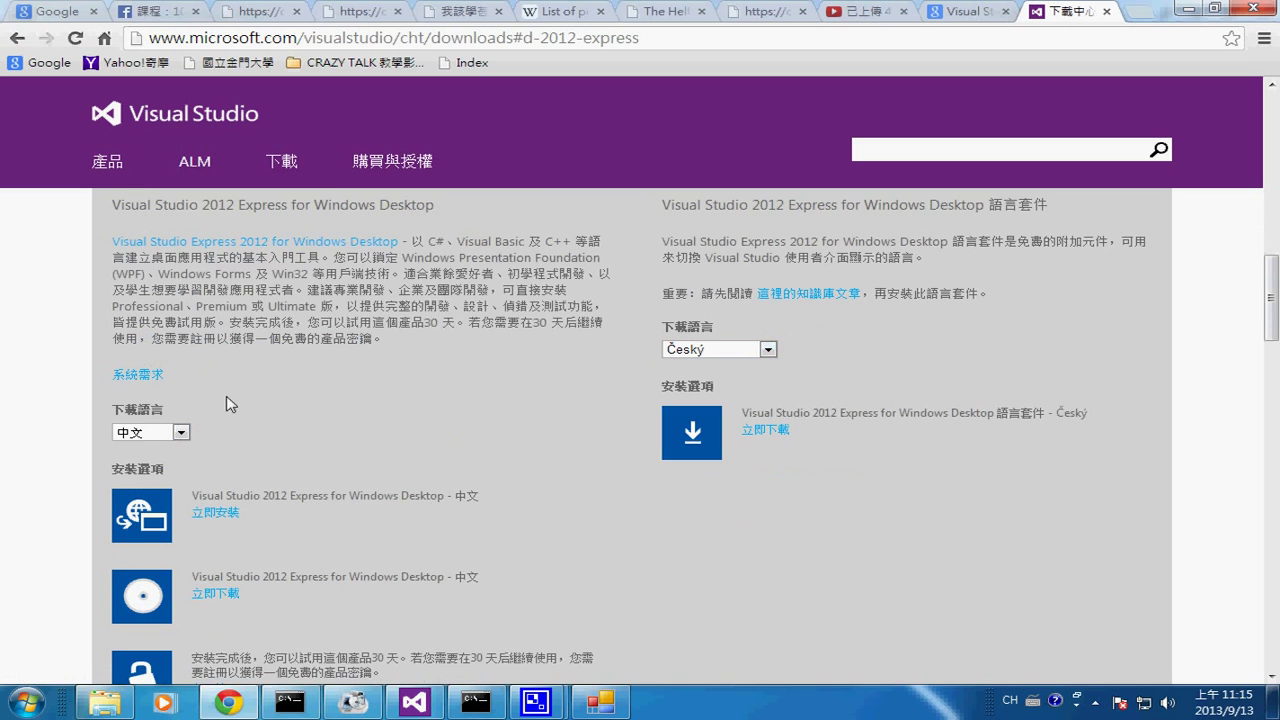
# Step: Read the 30-day trial note, then scroll back to the 下載 header at the top
pyautogui.scroll(-1, 470, 527)
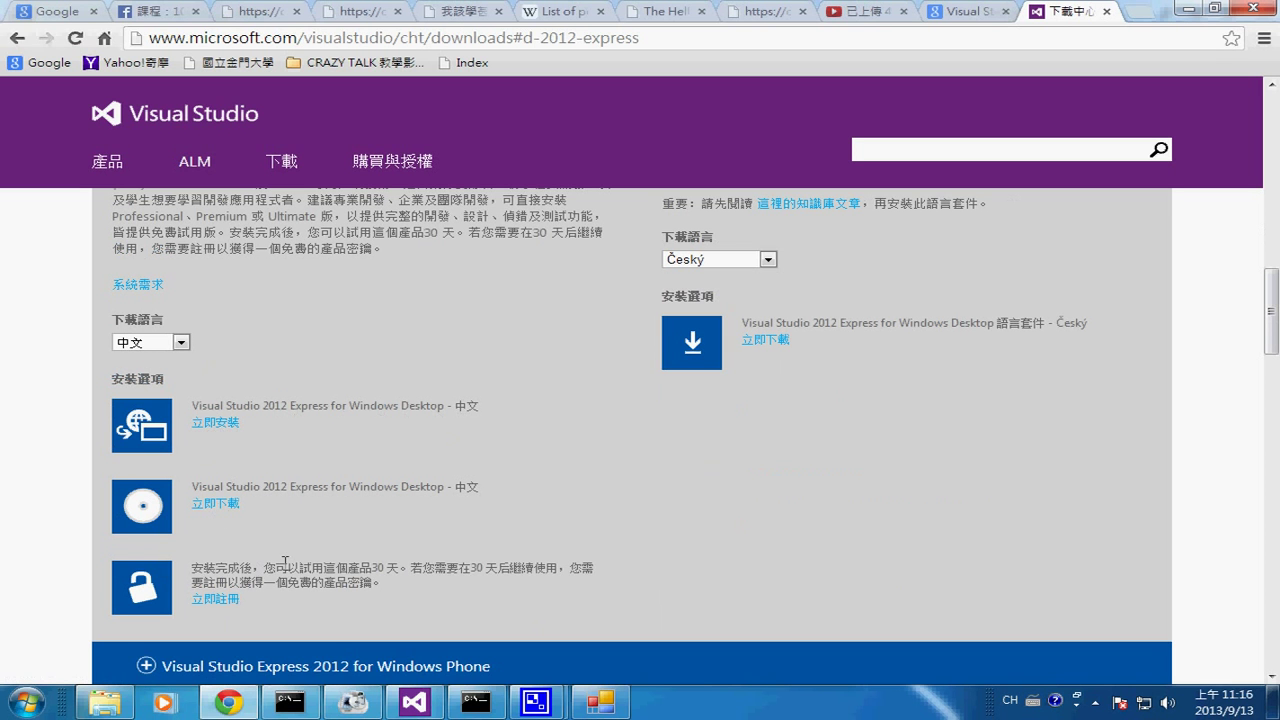
pyautogui.moveTo(264, 567); pyautogui.dragTo(390, 585)
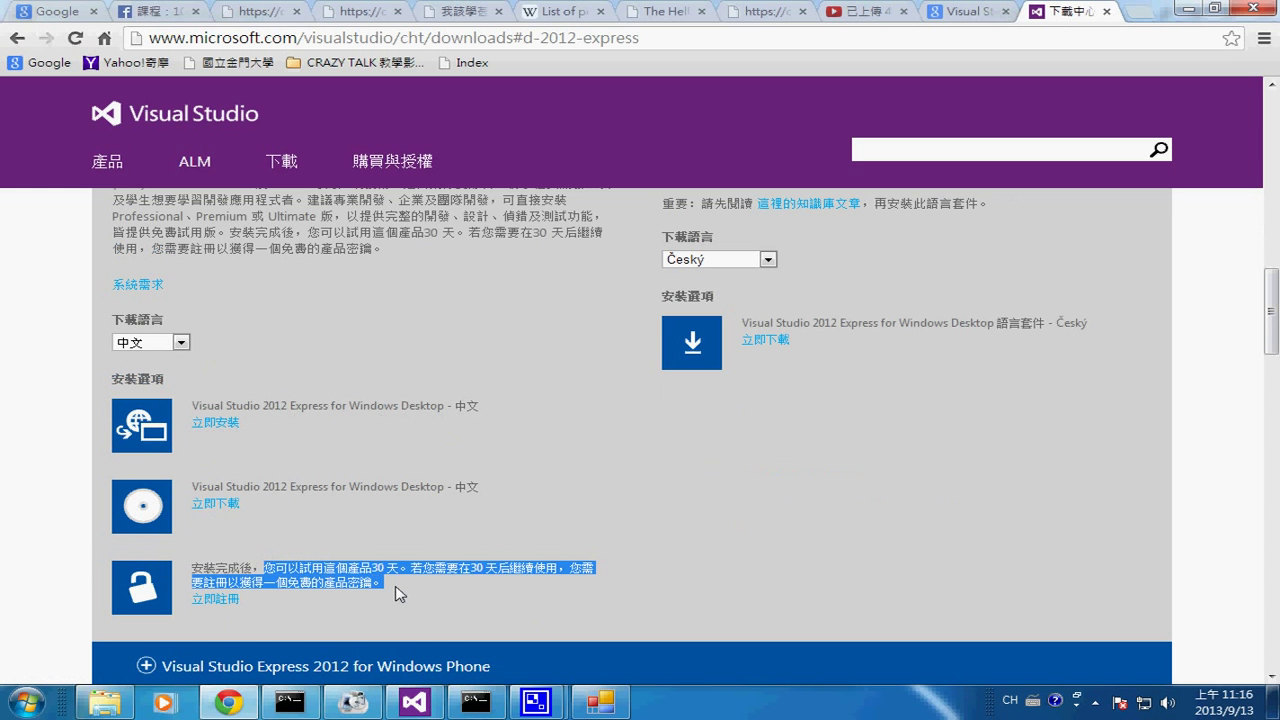
pyautogui.click(397, 589)
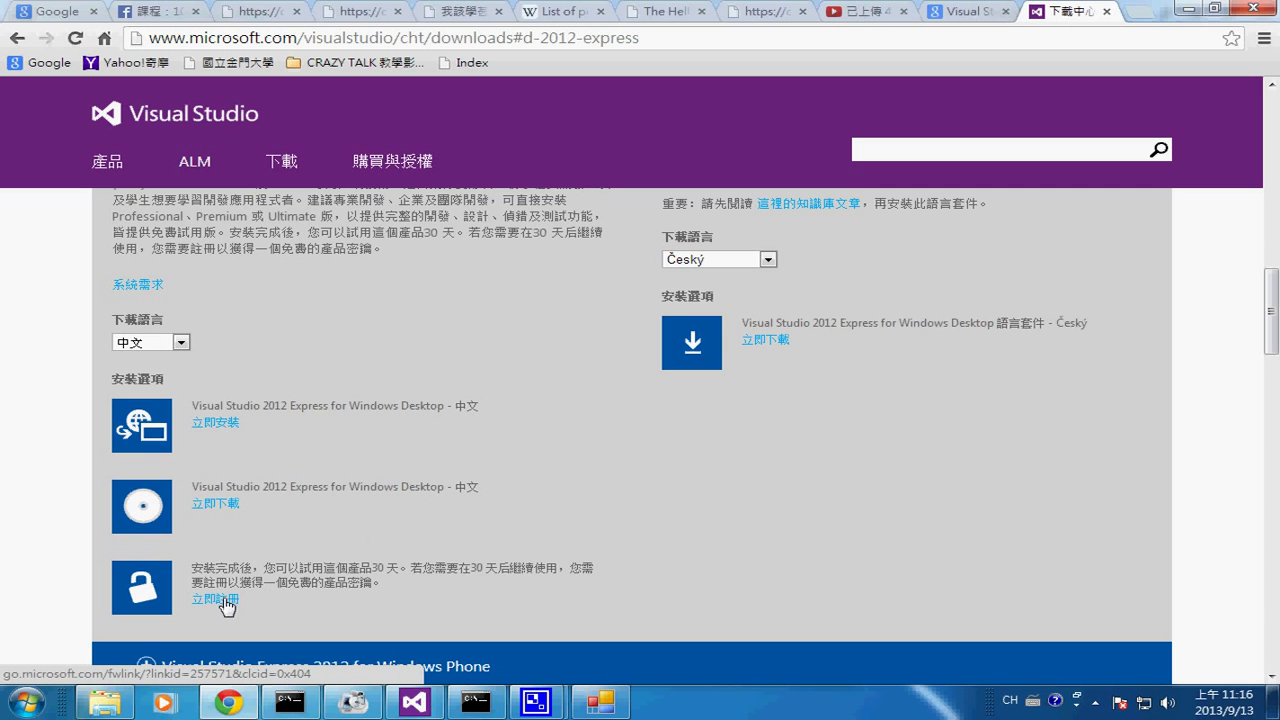
pyautogui.scroll(-1, 766, 457)
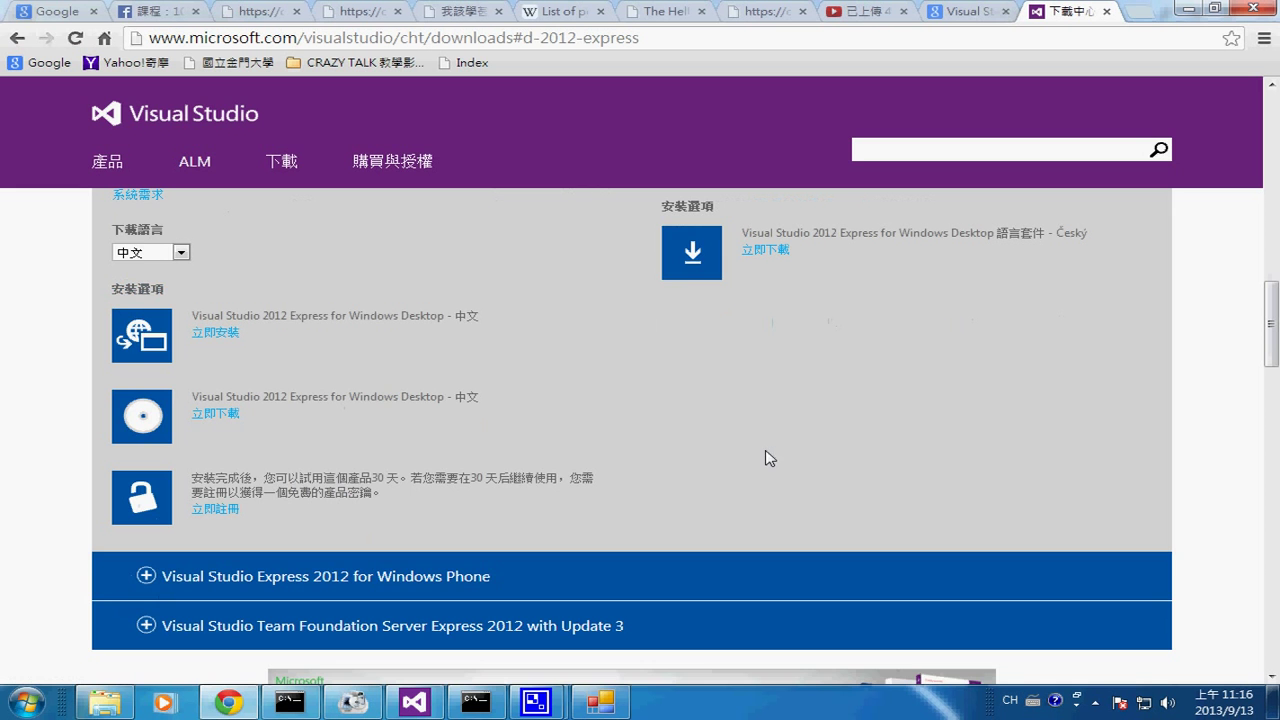
pyautogui.scroll(2, 748, 450)
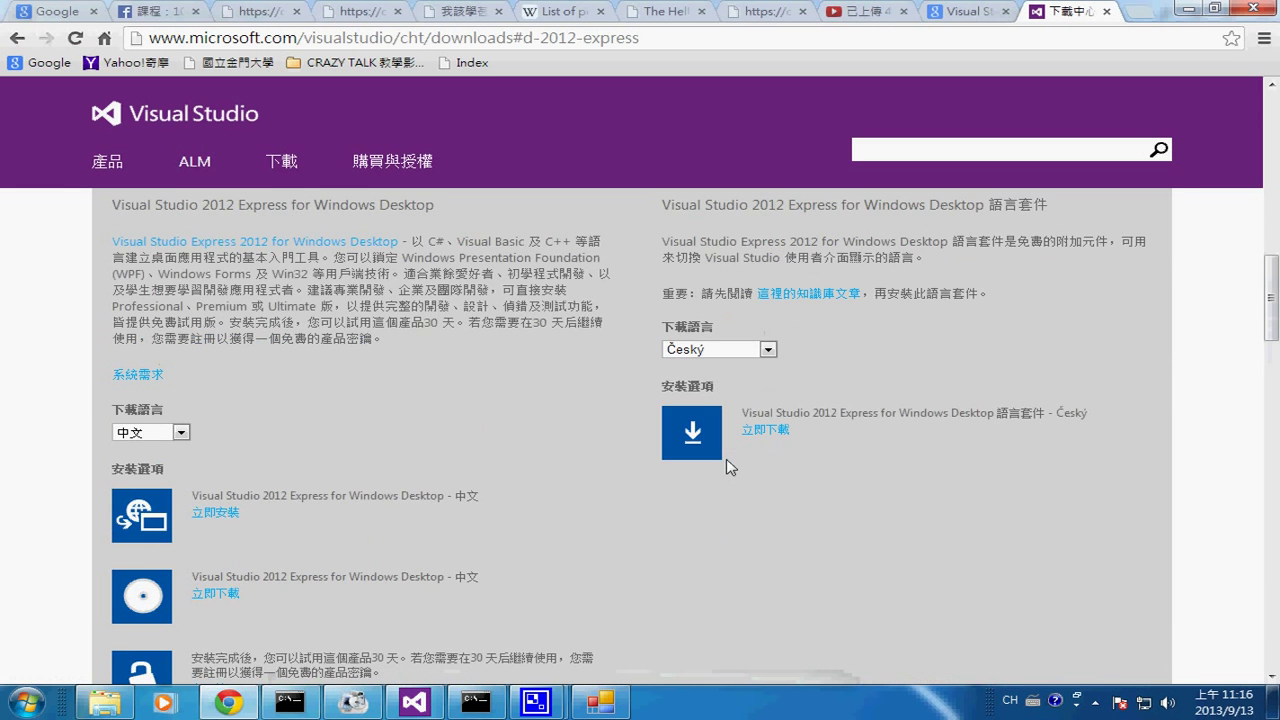
pyautogui.scroll(5, 667, 482)
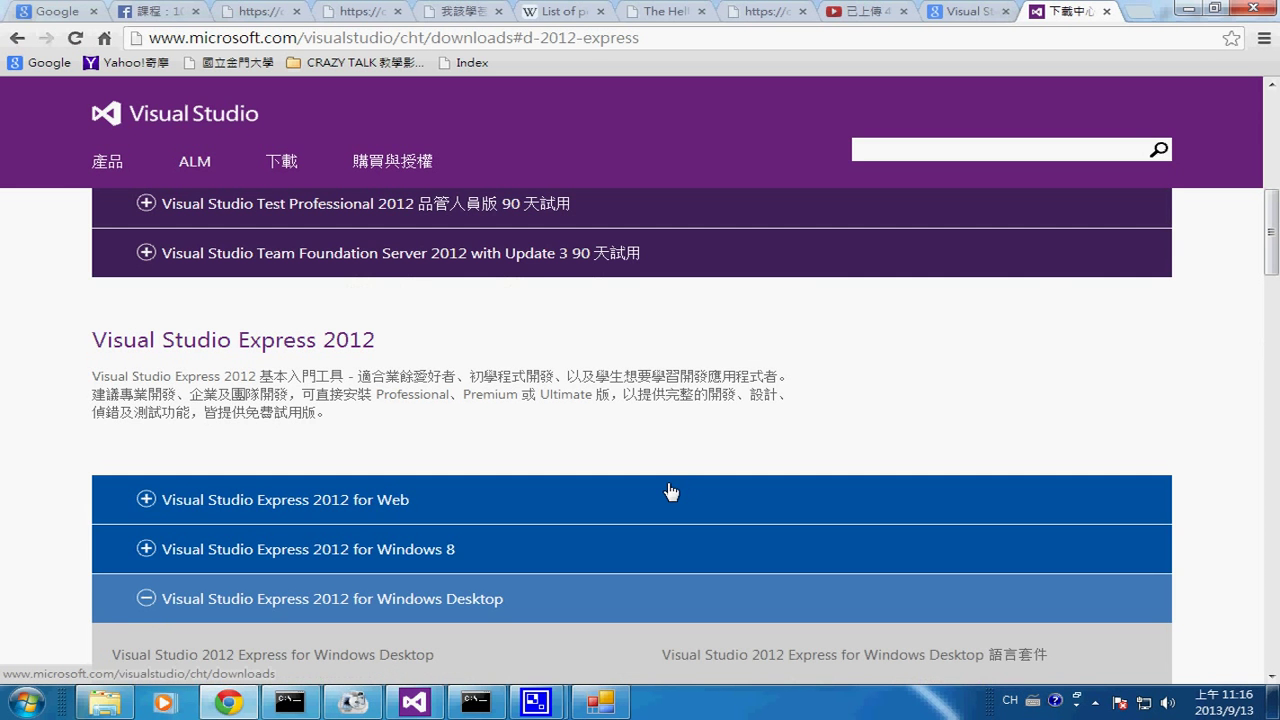
pyautogui.scroll(6, 370, 360)
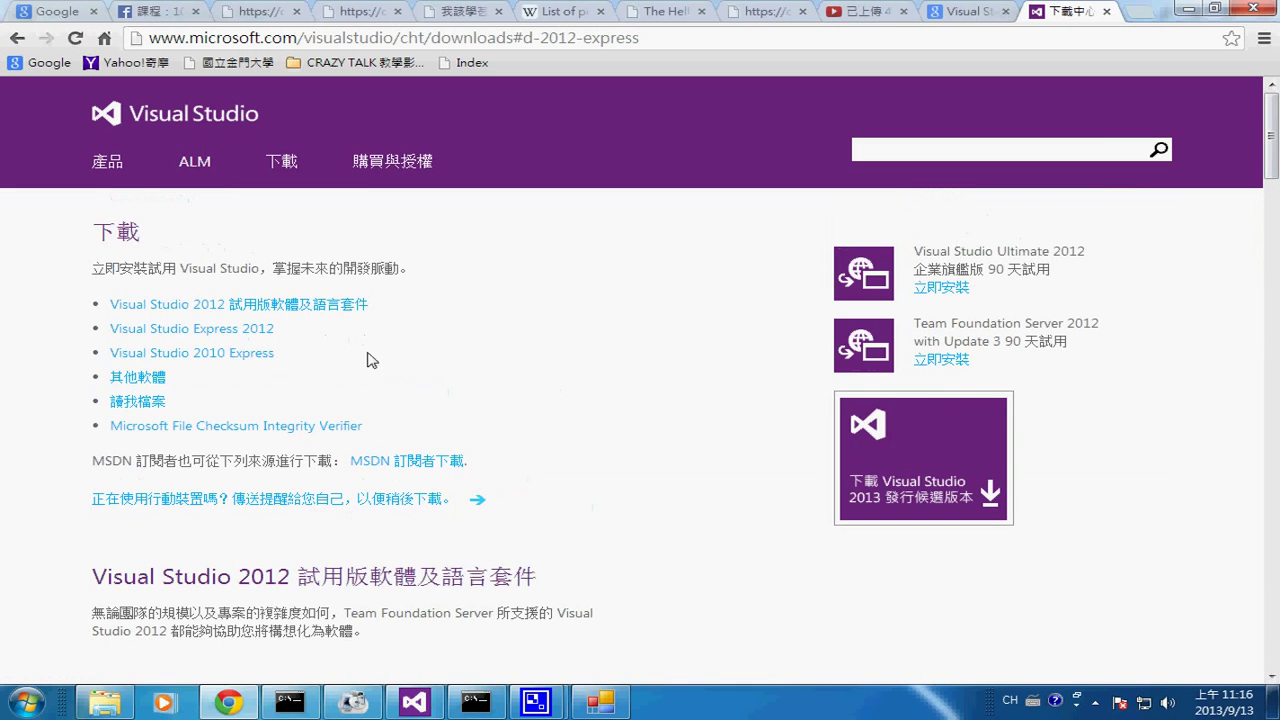
# Step: Show the Visual Studio 2010 Express downloads and expand Visual C# 2010 Express to see its Chinese install option
pyautogui.click(241, 356)
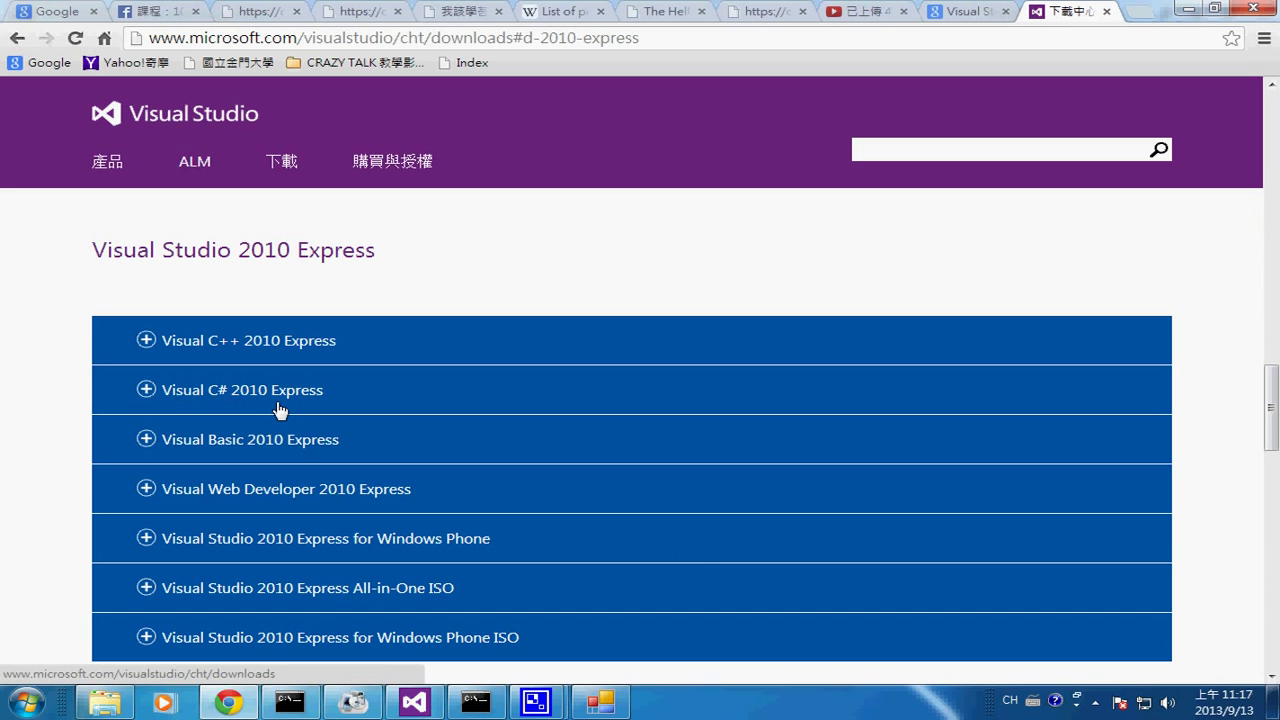
pyautogui.click(199, 397)
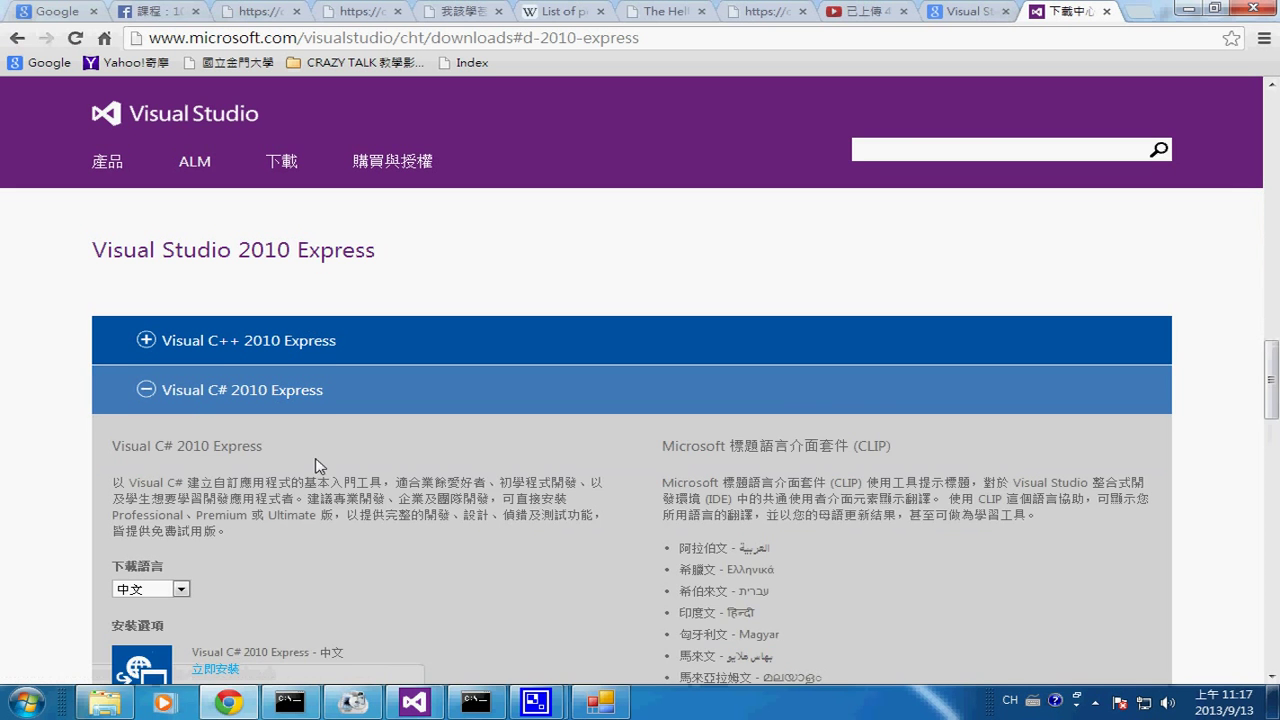
pyautogui.scroll(-1, 352, 463)
pyautogui.scroll(-1, 355, 495)
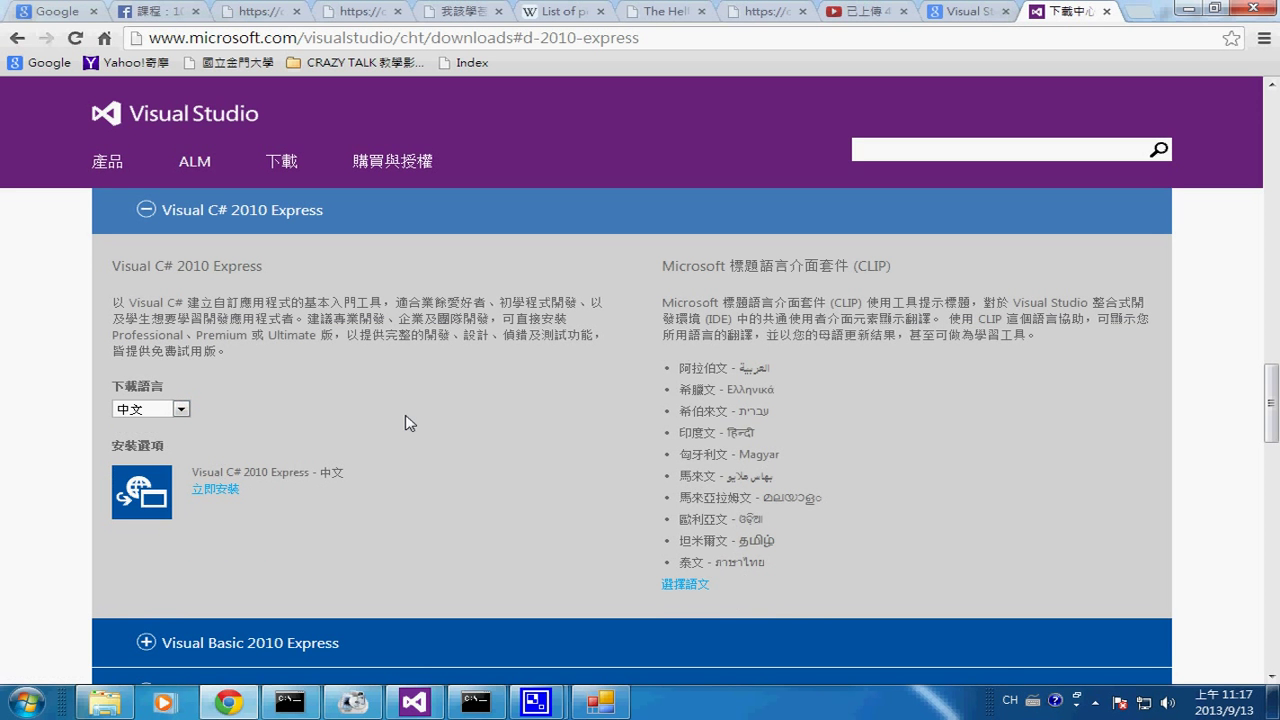
# Step: Search Google for 'Unity' in a new tab and open the unity3d.com home page
pyautogui.click(1143, 15)
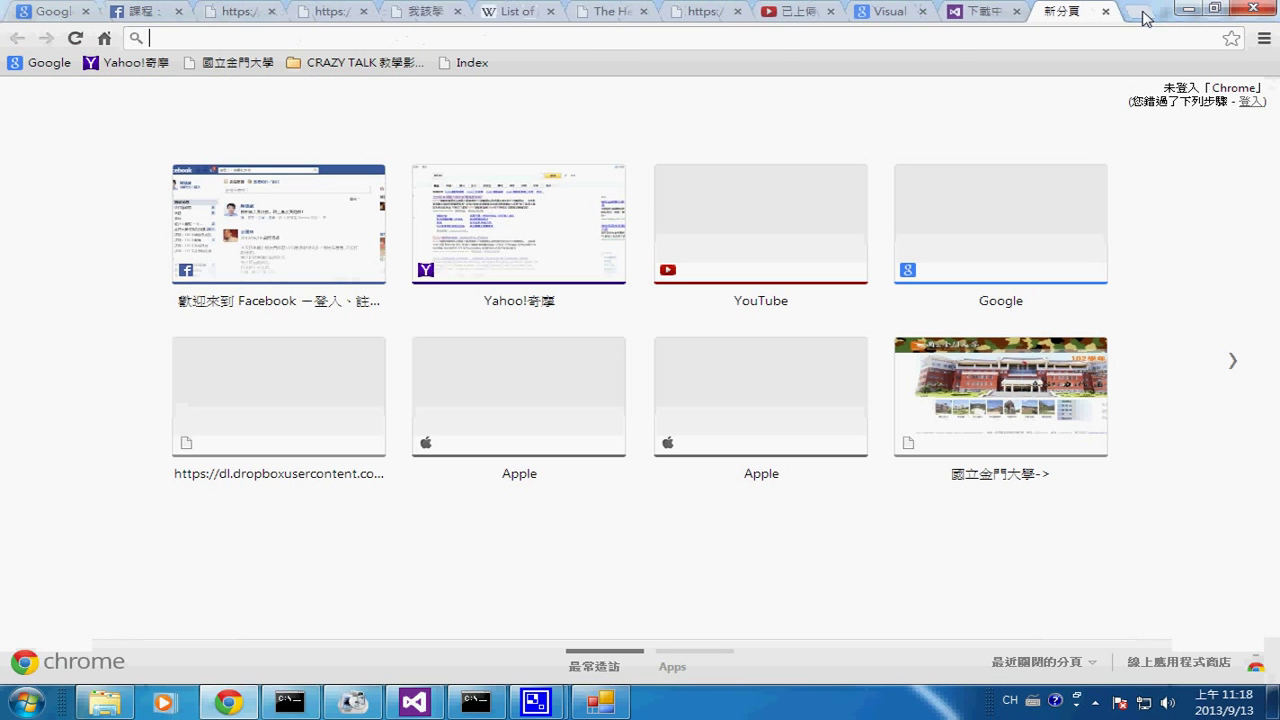
pyautogui.write('Un')
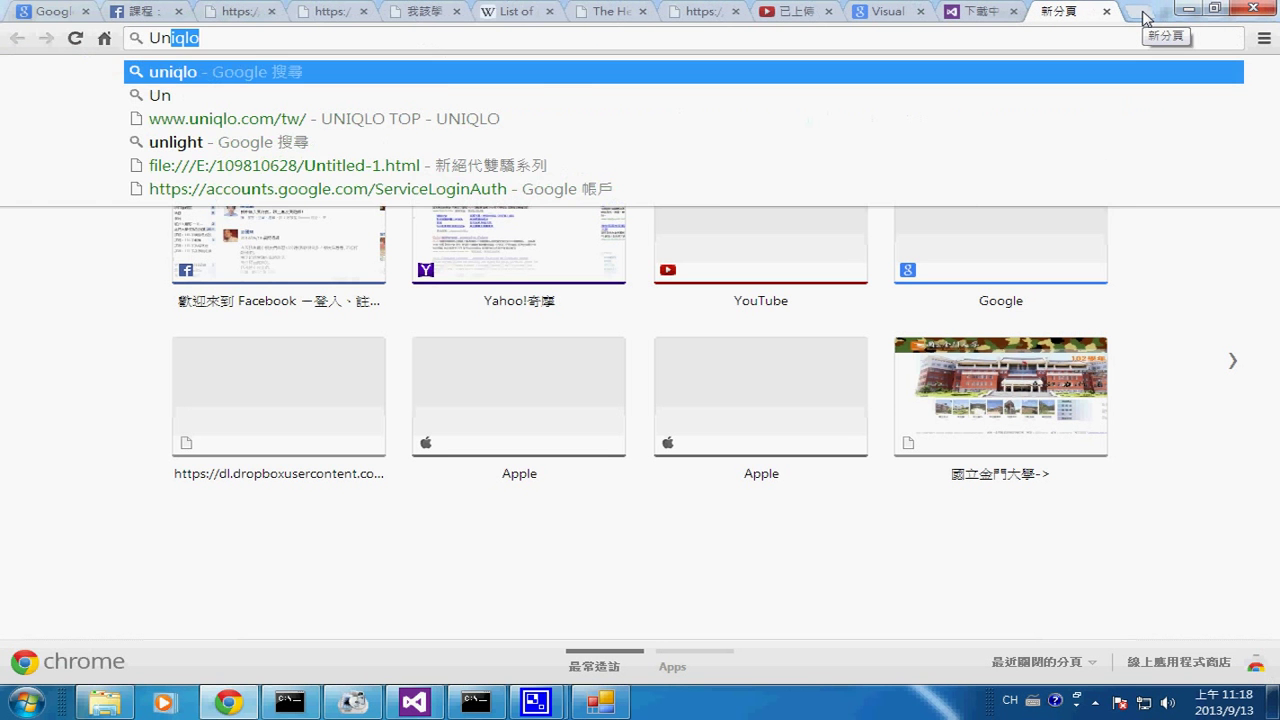
pyautogui.write('ity')
pyautogui.press('Return')
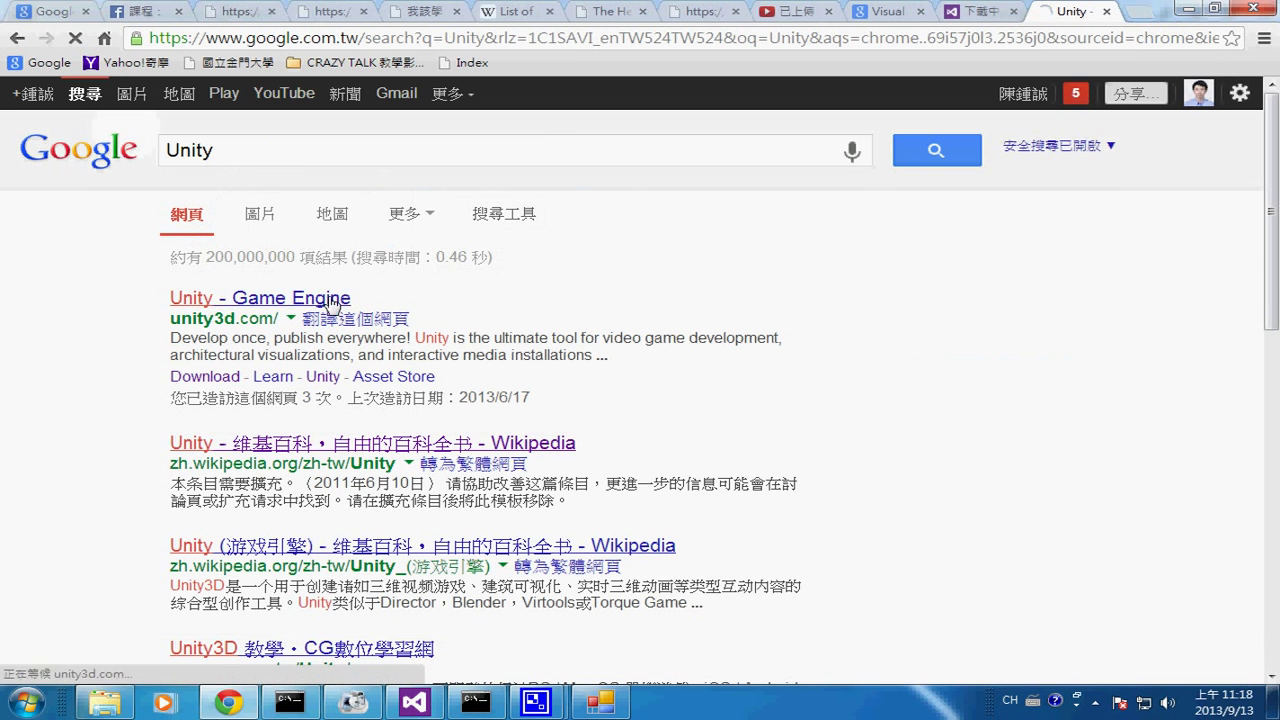
pyautogui.click(330, 302)
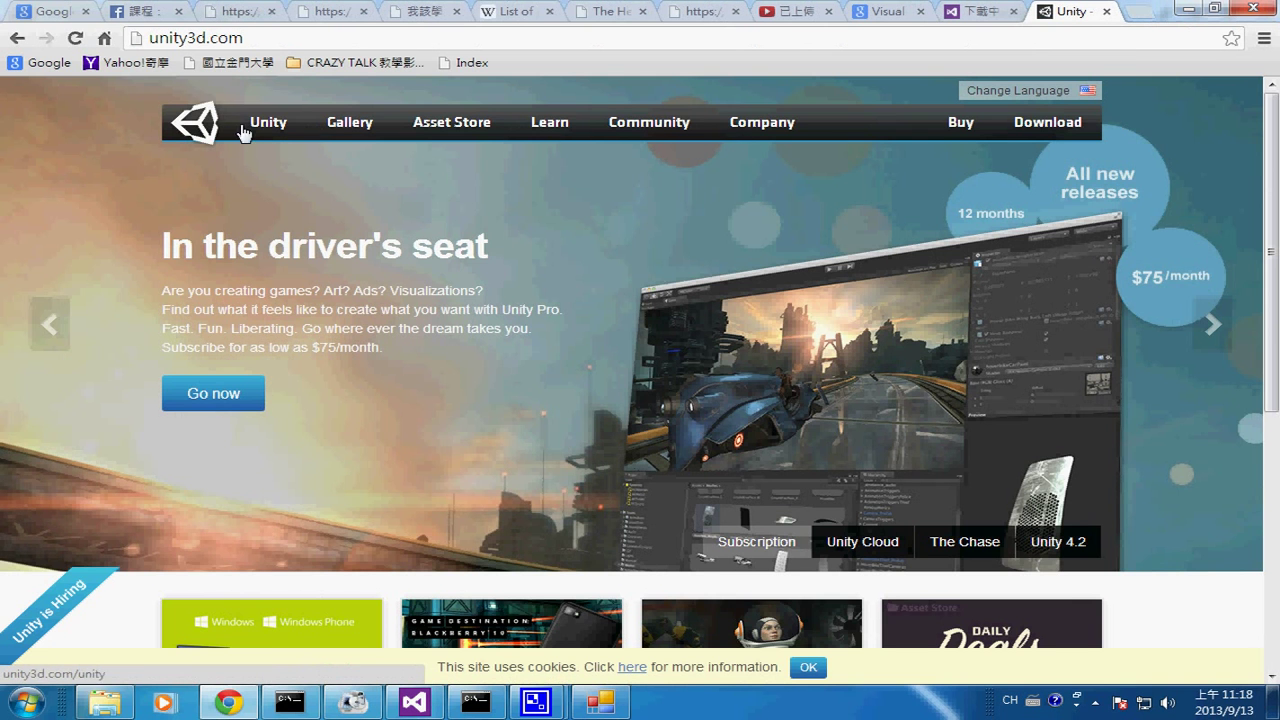
# Step: Go from Unity's product page to the free Unity 4.2.1 download page for Windows
pyautogui.click(266, 134)
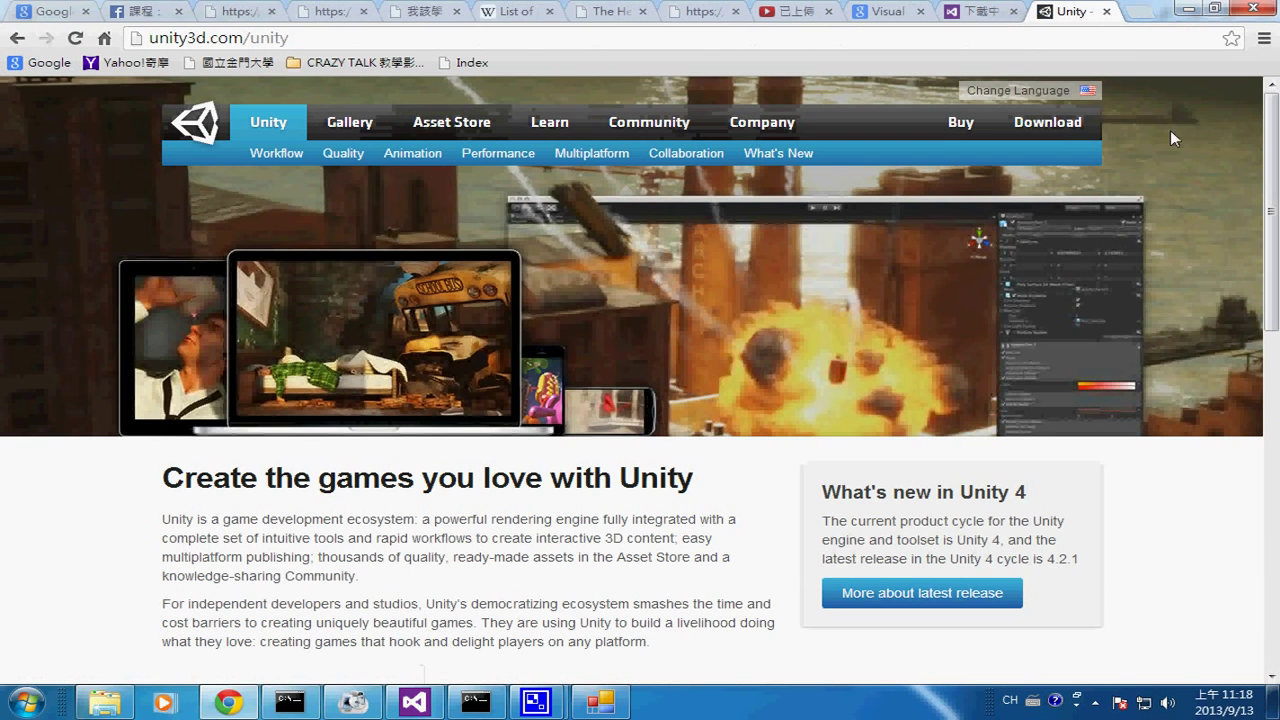
pyautogui.click(1068, 128)
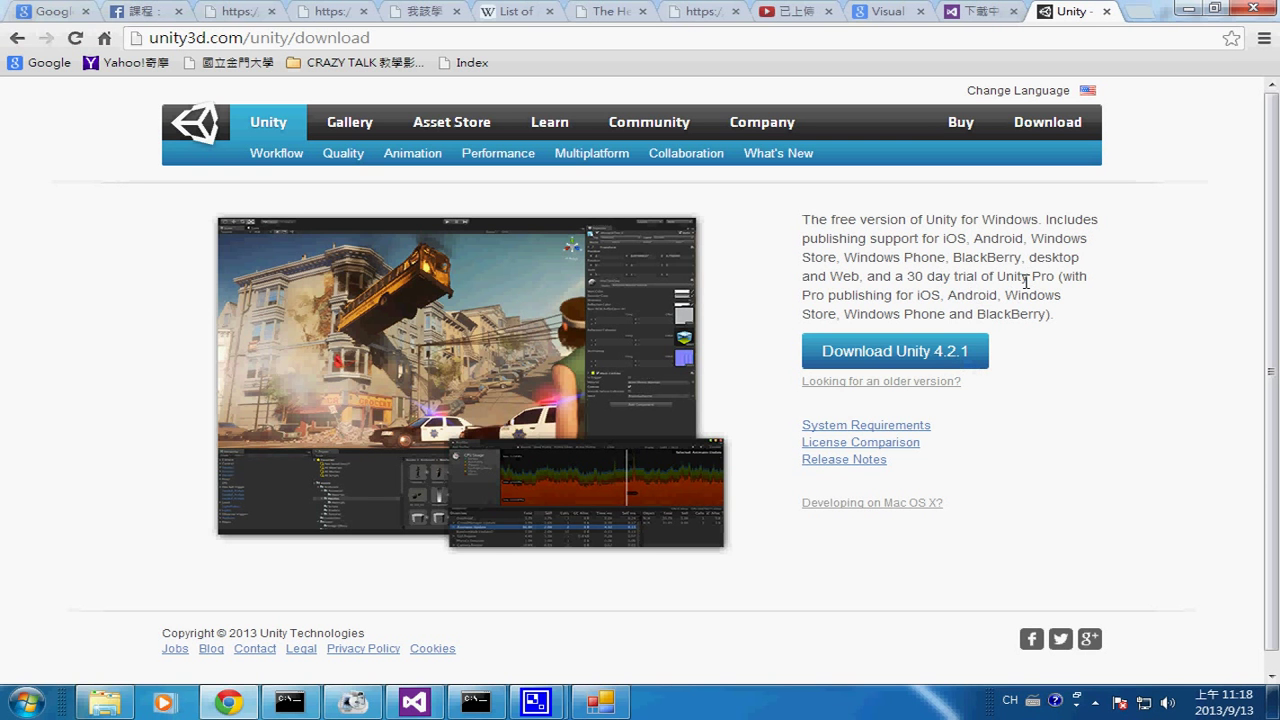
pyautogui.moveTo(1032, 276); pyautogui.dragTo(1055, 276)
pyautogui.click(1037, 349)
# Step: Start the UnitySetup-4.2.1.exe download, then cancel it from the download shelf with 取消
pyautogui.click(940, 355)
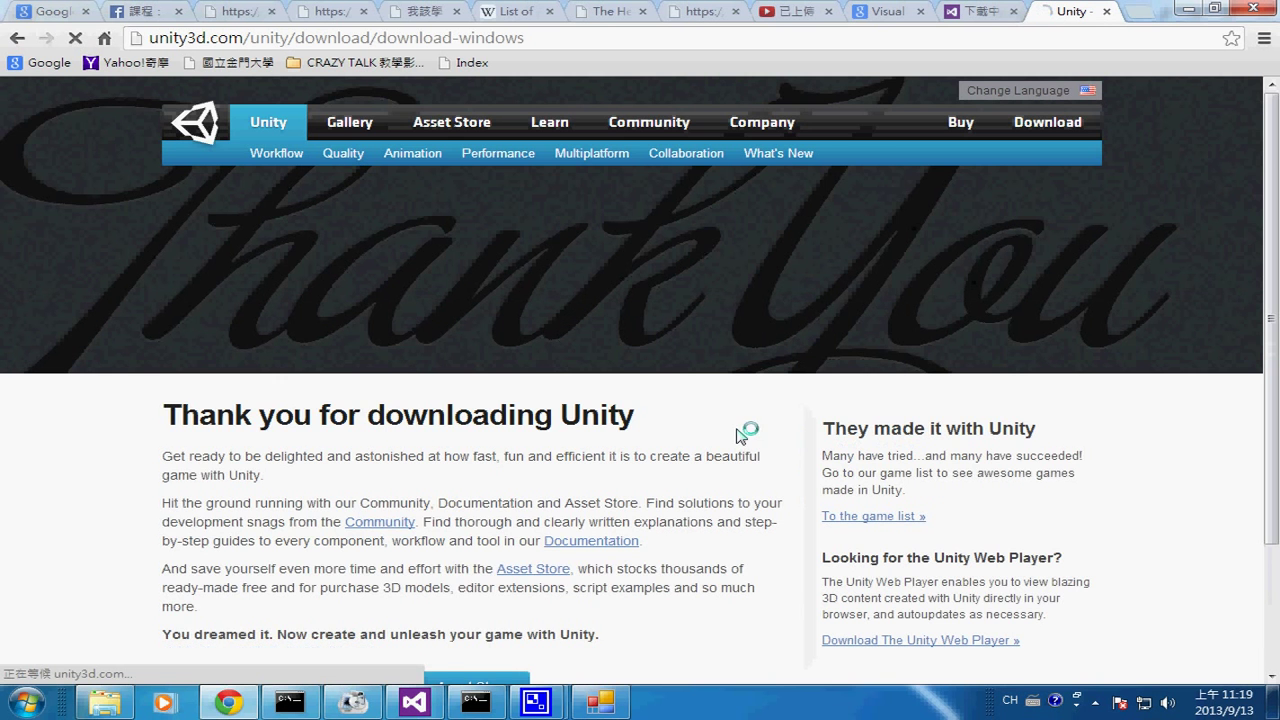
pyautogui.scroll(-1, 574, 610)
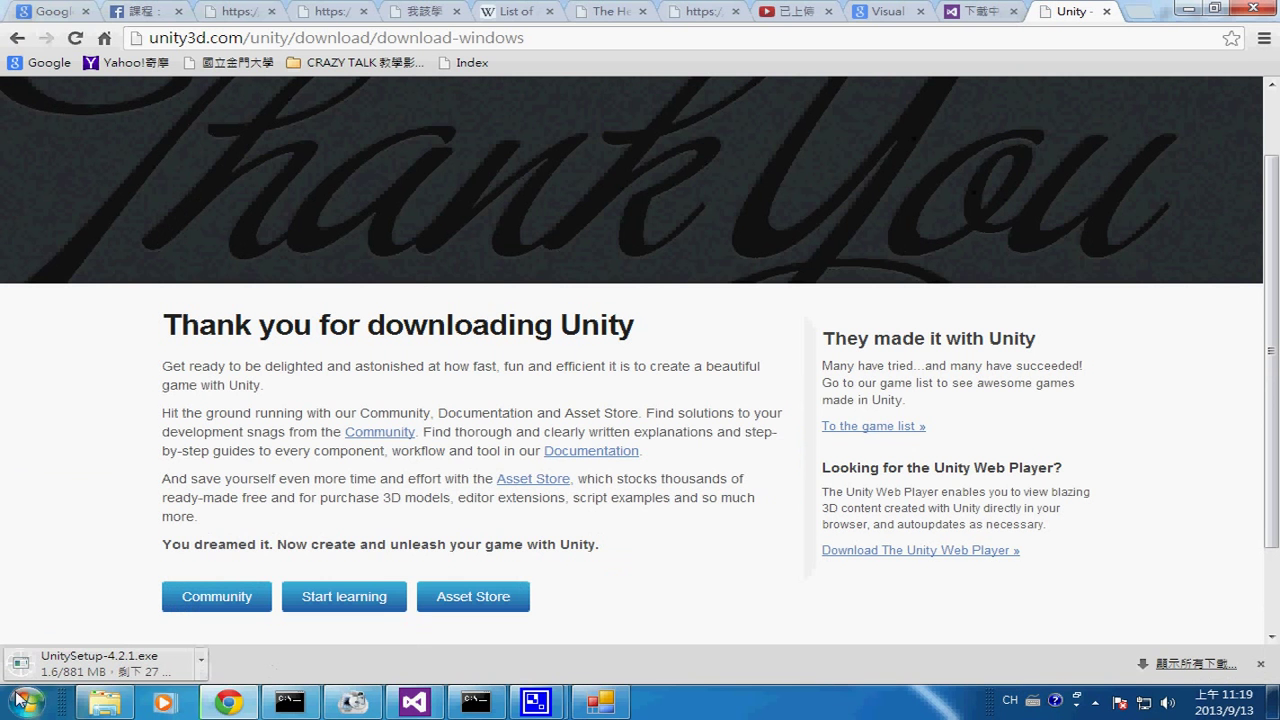
pyautogui.click(201, 660)
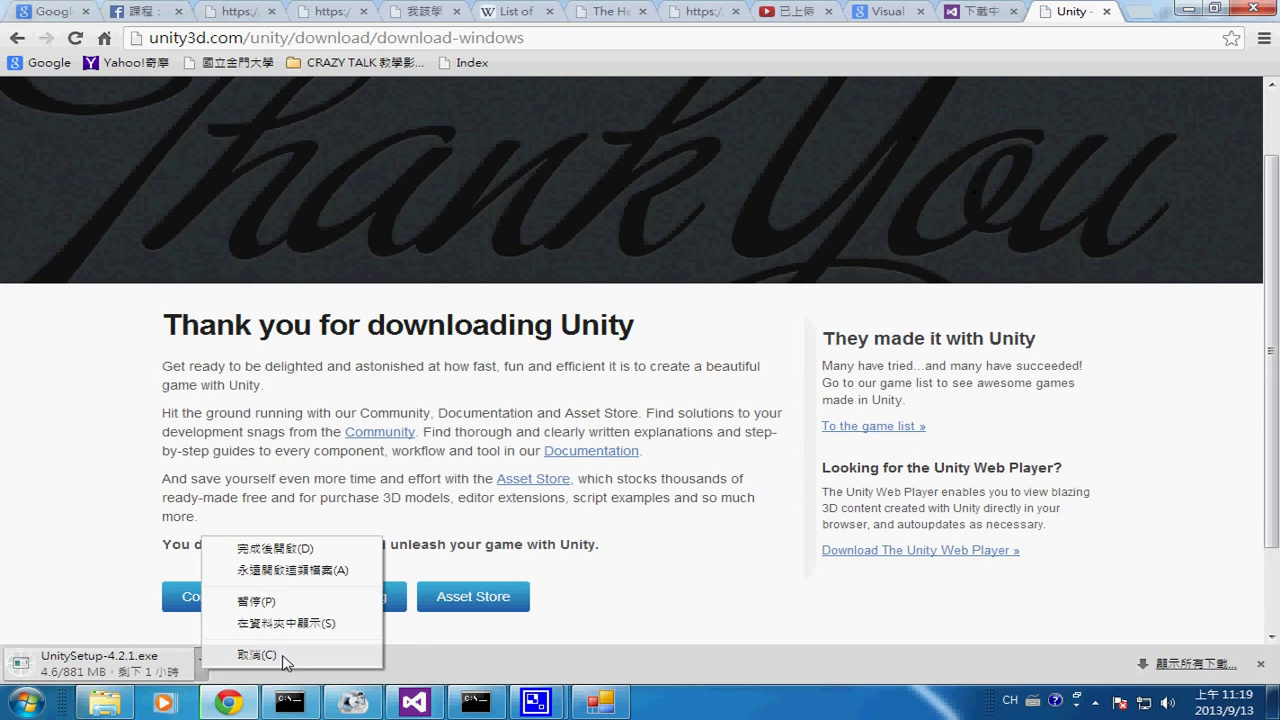
pyautogui.click(284, 658)
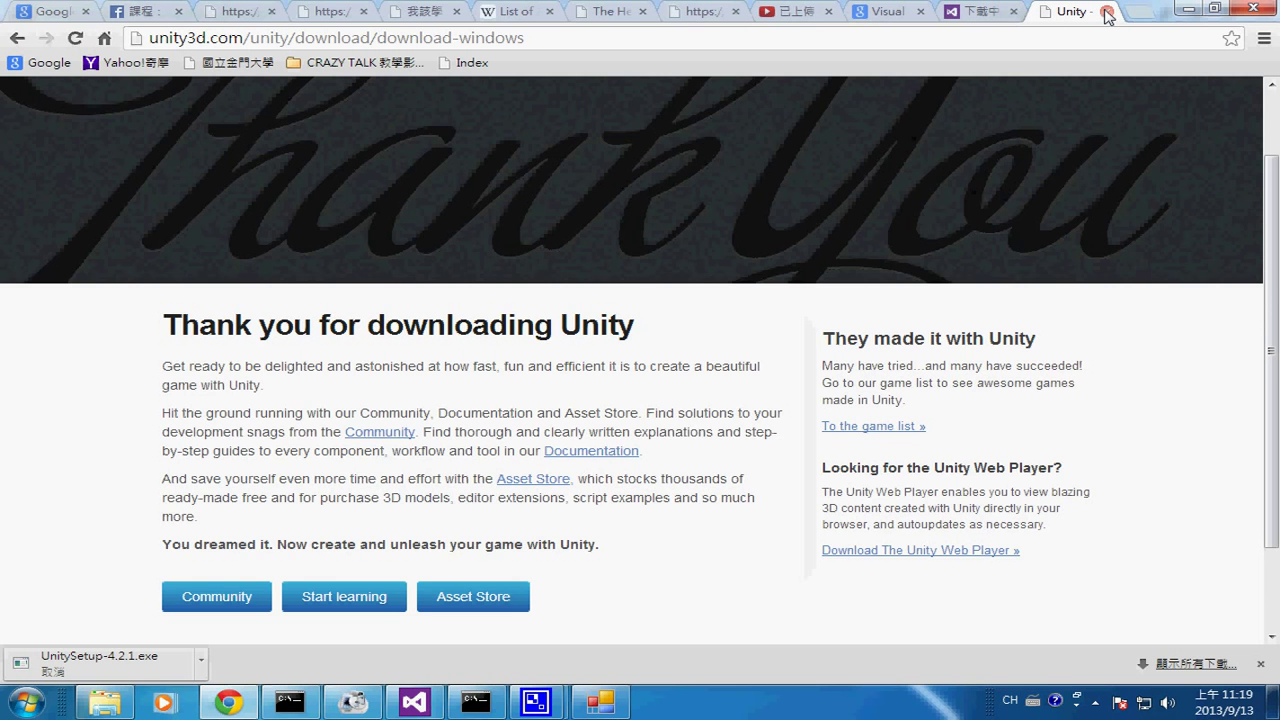
# Step: Close the Unity tab to return to the Visual C# 2010 Express download page
pyautogui.click(1107, 12)
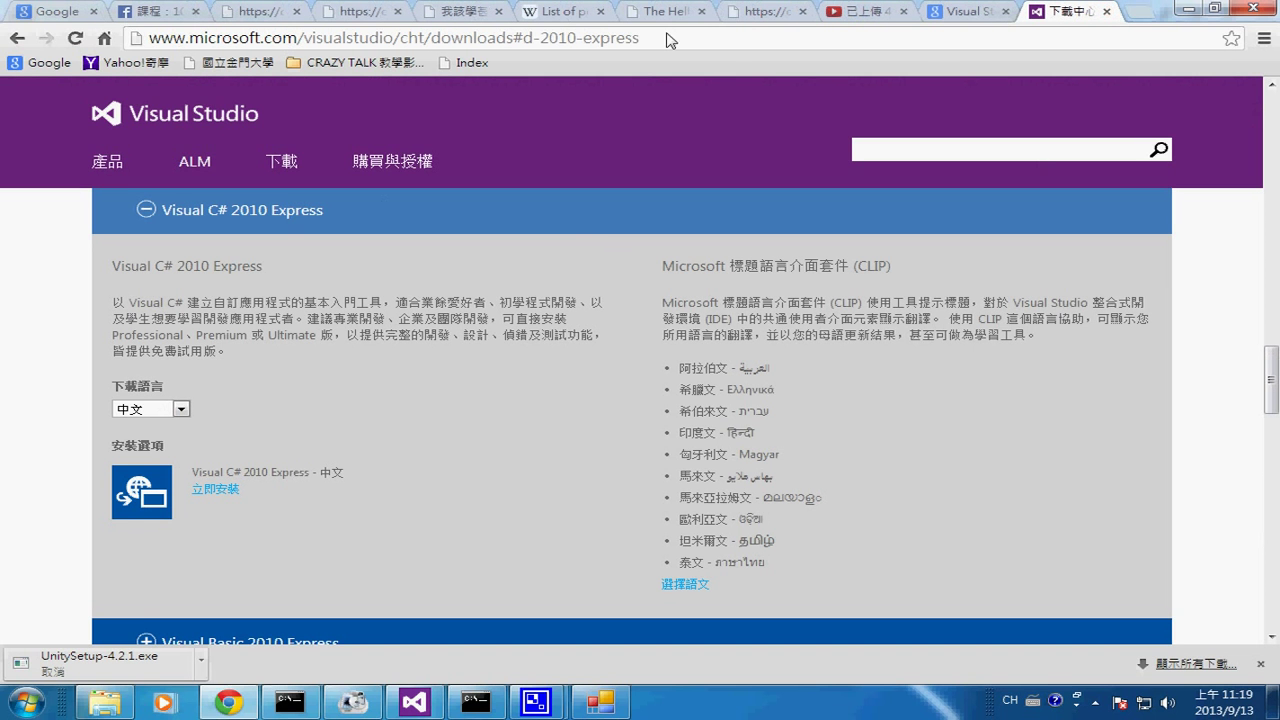